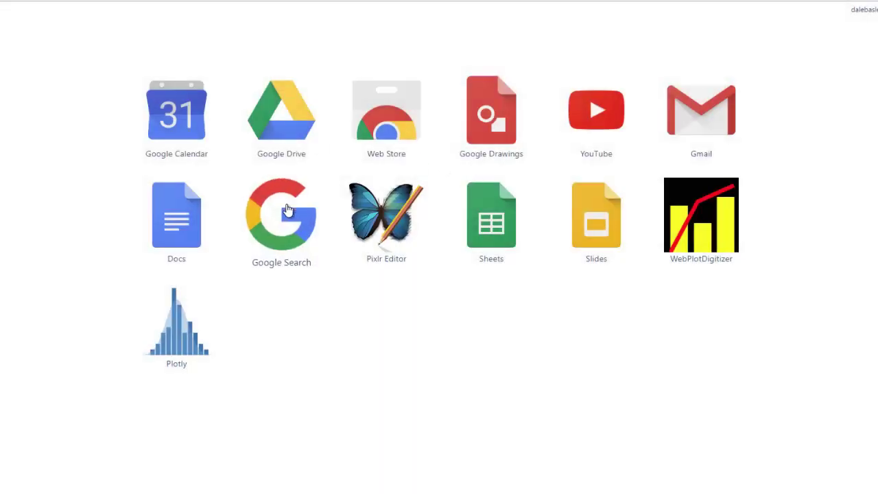
- Search Google for 'smart notebook' and look through the results
{"action": "left_click", "coordinate": [288, 209]}
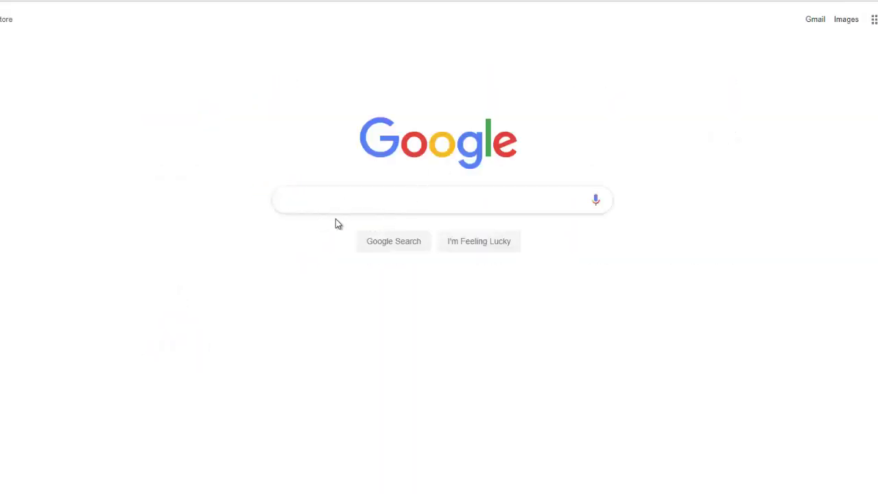
{"action": "type", "text": "smar"}
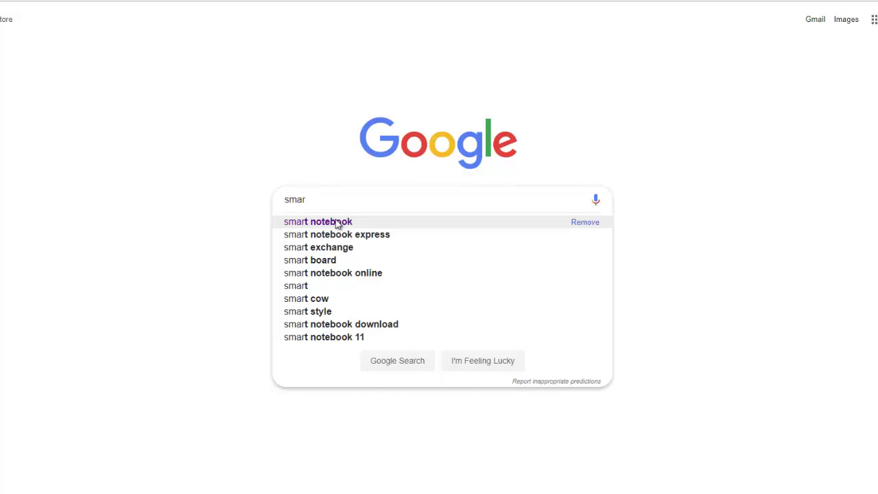
{"action": "left_click", "coordinate": [336, 222]}
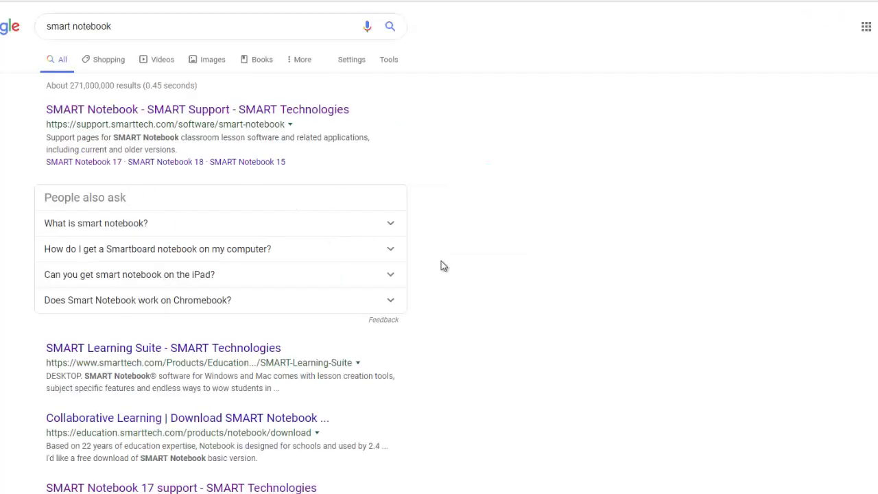
{"action": "scroll", "coordinate": [441, 266], "scroll_direction": "down", "scroll_amount": 2}
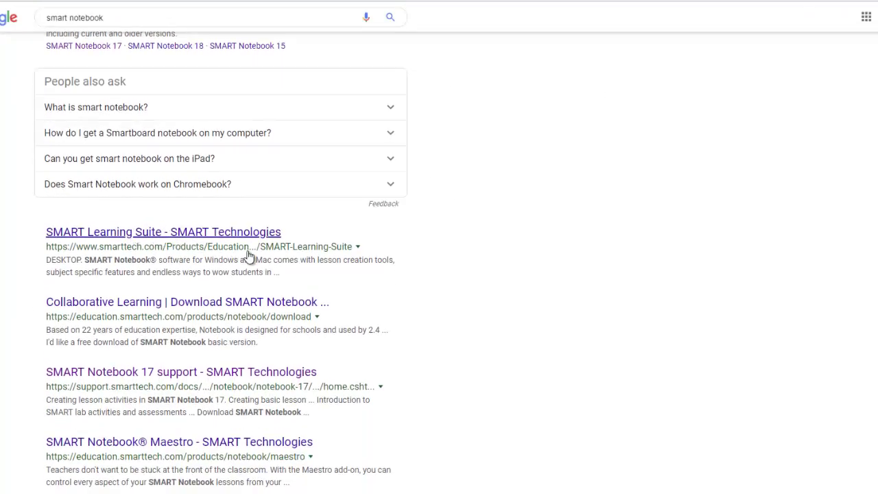
{"action": "scroll", "coordinate": [240, 251], "scroll_direction": "up", "scroll_amount": 2}
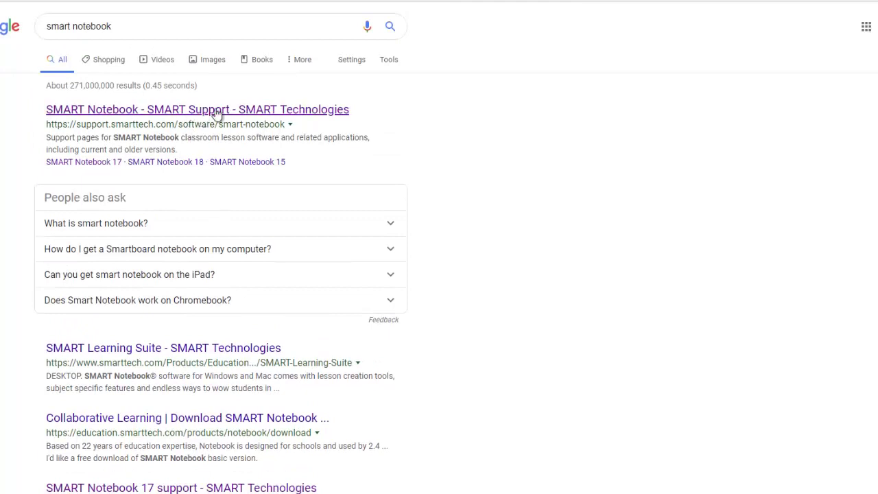
- Go from the SMART Notebook 17 support page to the Download SMART Notebook page
{"action": "left_click", "coordinate": [94, 163]}
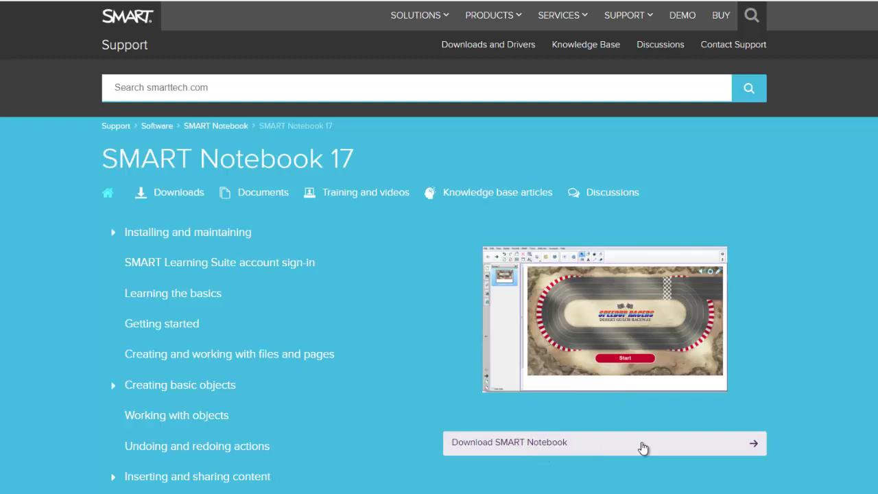
{"action": "left_click", "coordinate": [522, 447]}
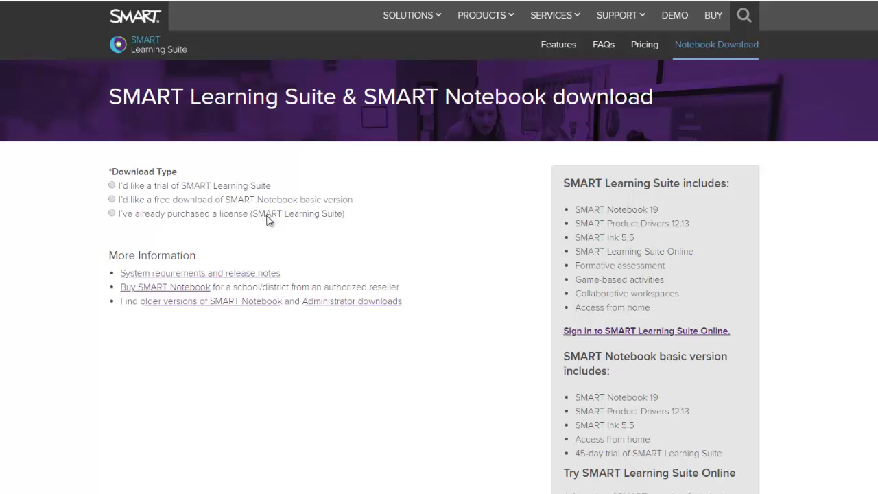
- Choose the free SMART Notebook basic version and submit the Windows download form
{"action": "left_click", "coordinate": [112, 200]}
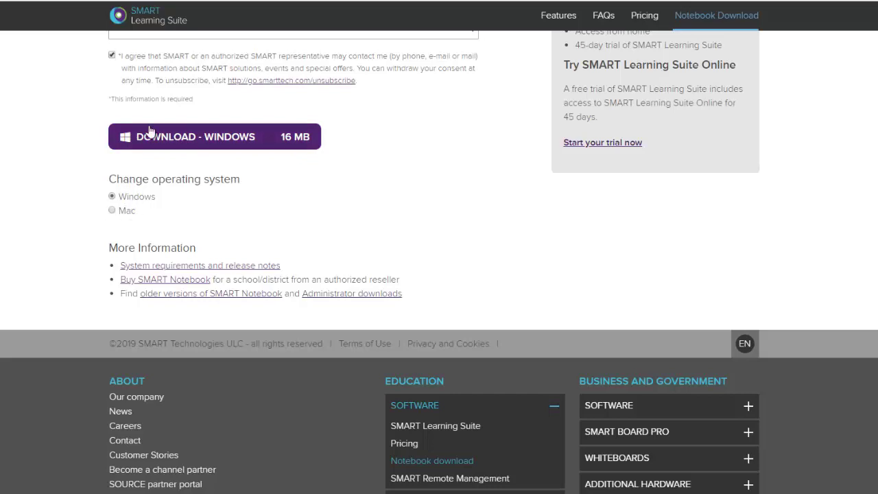
{"action": "left_click", "coordinate": [229, 138]}
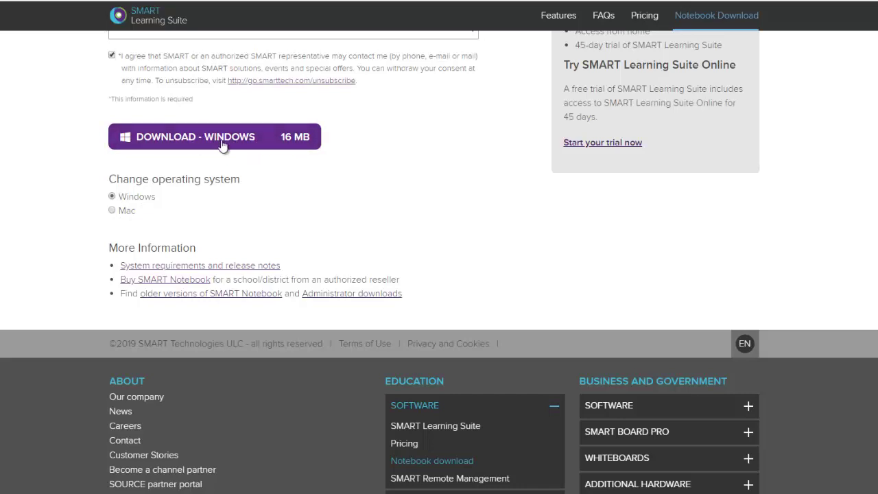
{"action": "left_click", "coordinate": [224, 141]}
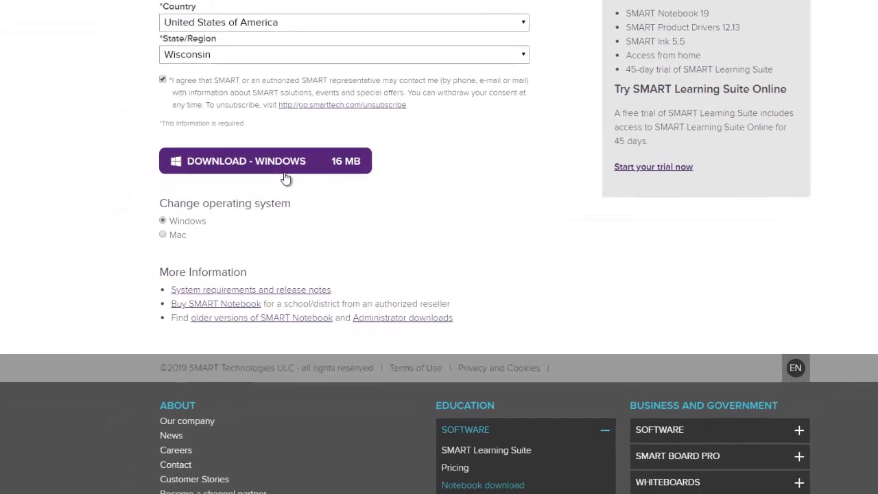
- Download the Windows installer smart19-0web.exe and launch SMART Learning Suite setup
{"action": "left_click", "coordinate": [299, 170]}
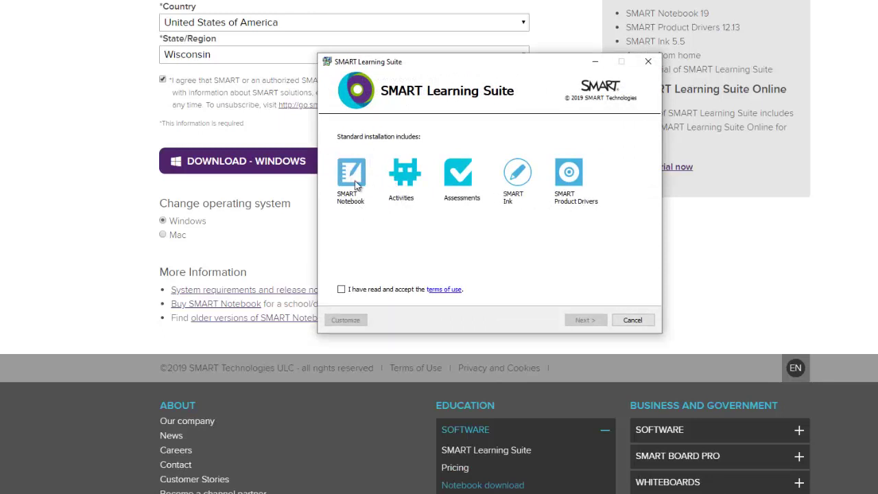
- Accept the terms of use and choose a Customize installation
{"action": "left_click", "coordinate": [342, 289]}
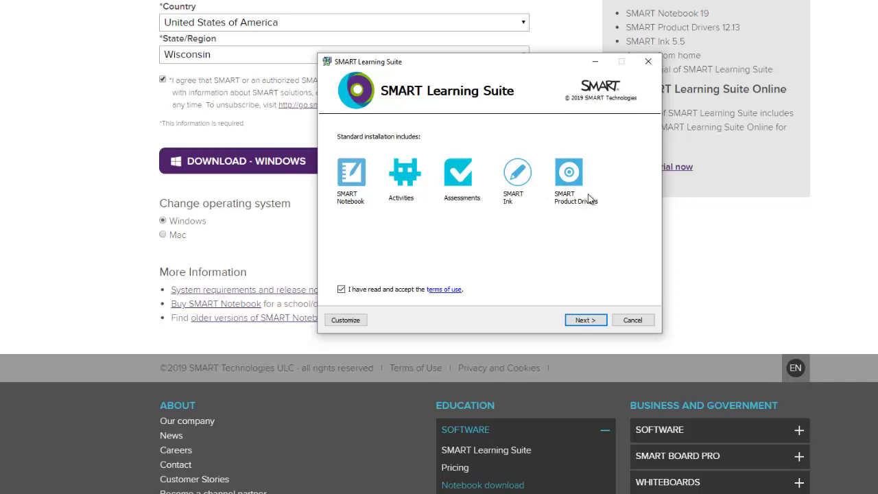
{"action": "left_click", "coordinate": [344, 321]}
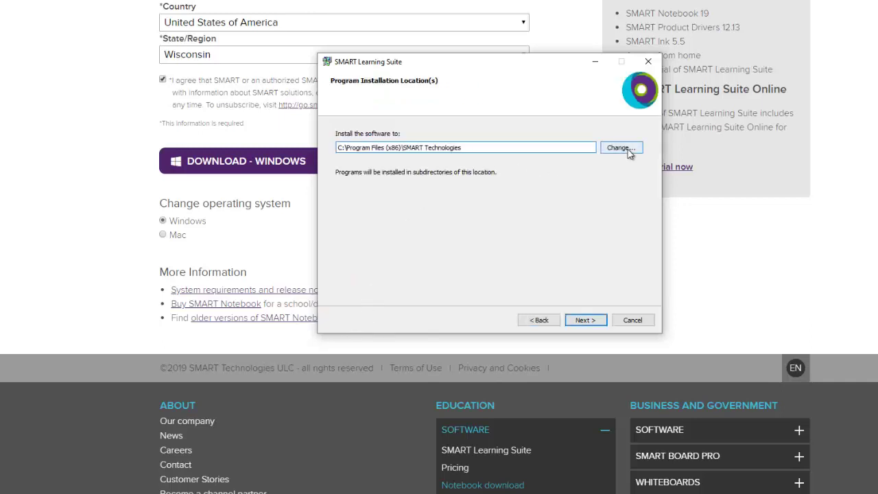
- Keep the default install folder and deselect Product Drivers, SMART Ink, Gallery Essentials and Lesson Activity Toolkit
{"action": "left_click", "coordinate": [593, 321]}
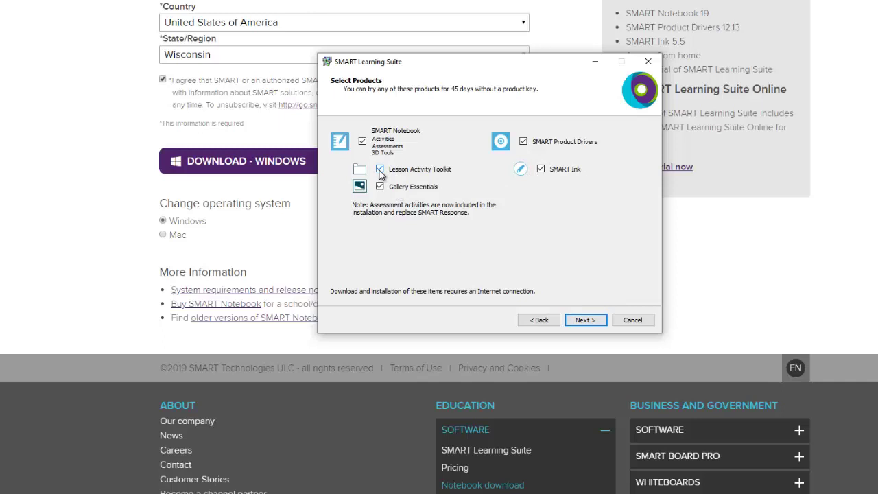
{"action": "left_click", "coordinate": [523, 141]}
{"action": "left_click", "coordinate": [381, 187]}
{"action": "left_click", "coordinate": [381, 169]}
- Disable 'Start SMART System Menu at logon' and proceed to handwriting language selection
{"action": "left_click", "coordinate": [586, 320]}
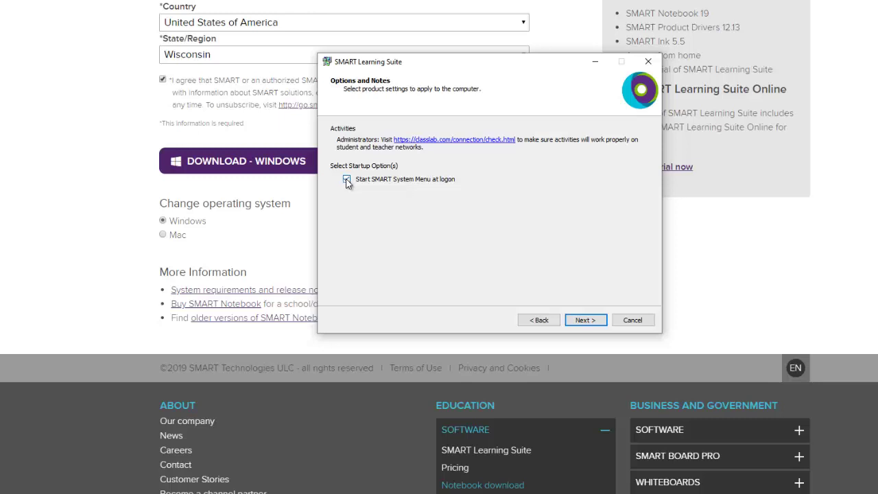
{"action": "left_click", "coordinate": [347, 180]}
{"action": "left_click", "coordinate": [591, 326]}
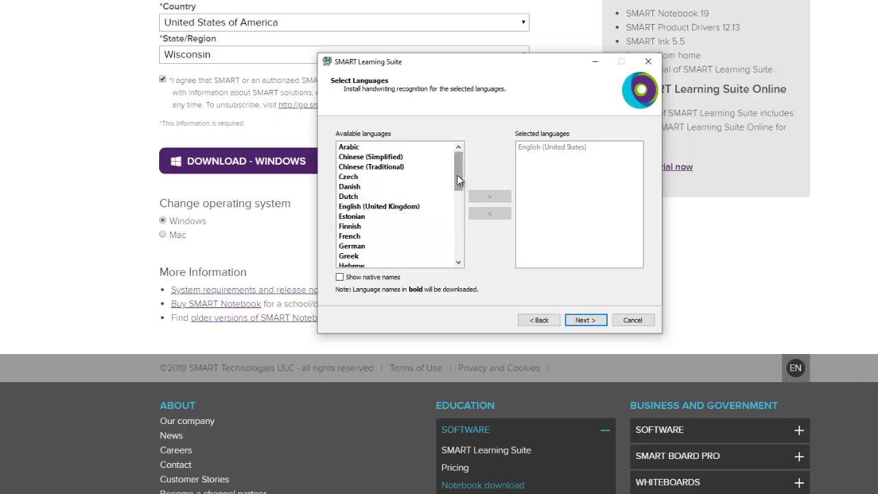
- Keep English (United States) handwriting recognition and install SMART Notebook
{"action": "mouse_move", "coordinate": [459, 180]}
{"action": "left_mouse_down"}
{"action": "mouse_move", "coordinate": [461, 260]}
{"action": "mouse_move", "coordinate": [468, 176]}
{"action": "left_mouse_up"}
{"action": "left_click", "coordinate": [592, 322]}
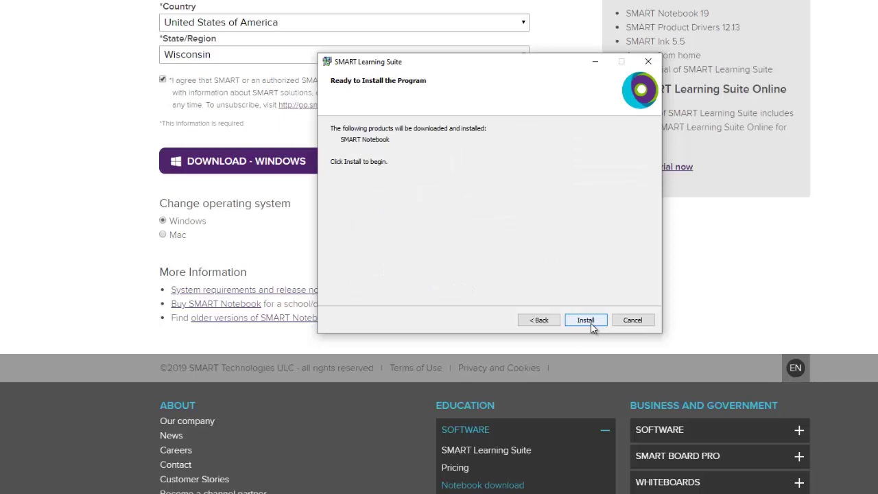
{"action": "left_click", "coordinate": [594, 323]}
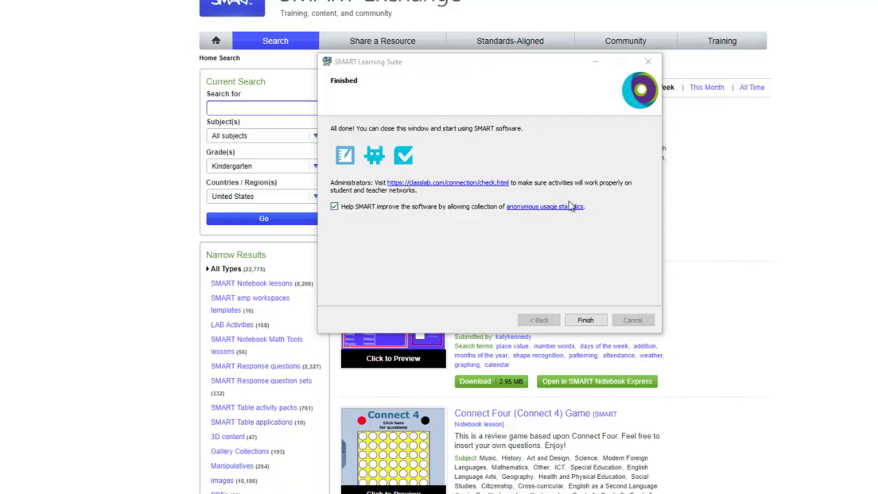
- Bring the finished installer forward and close it with Finish
{"action": "left_click", "coordinate": [334, 209]}
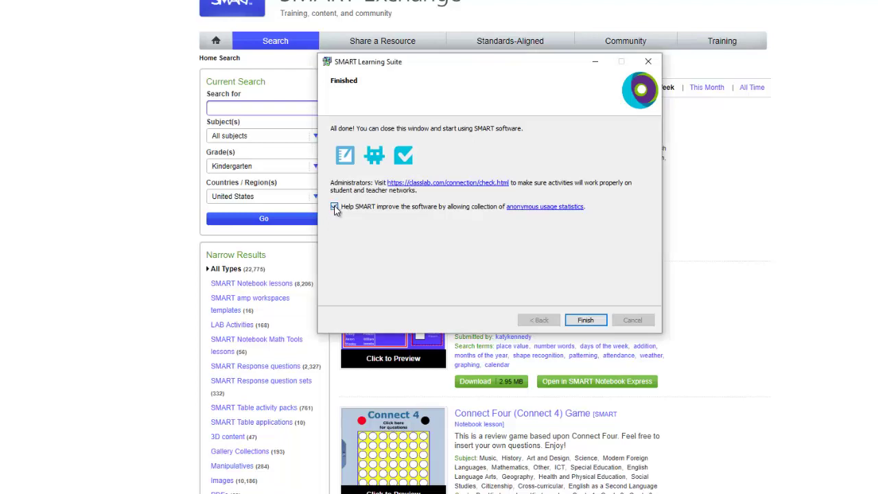
{"action": "left_click", "coordinate": [583, 319]}
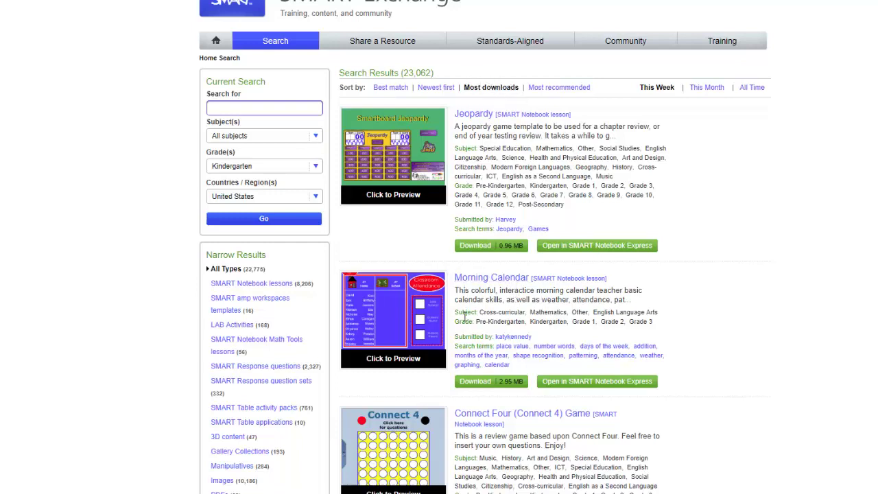
- Download the Morning Calendar lesson as morning calendar 2010.notebook
{"action": "left_click", "coordinate": [478, 386]}
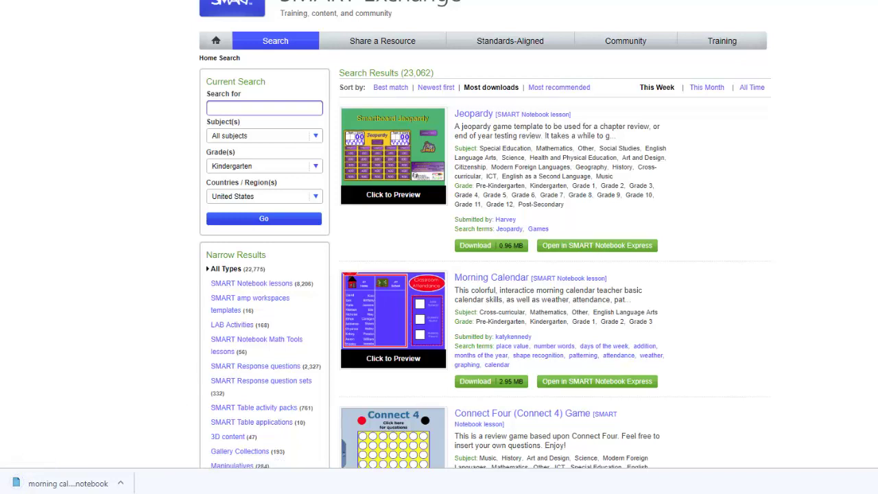
- Open 'morning calendar 2010.notebook' from the download bar and dismiss the 45-day trial licence notice
{"action": "left_click", "coordinate": [72, 484]}
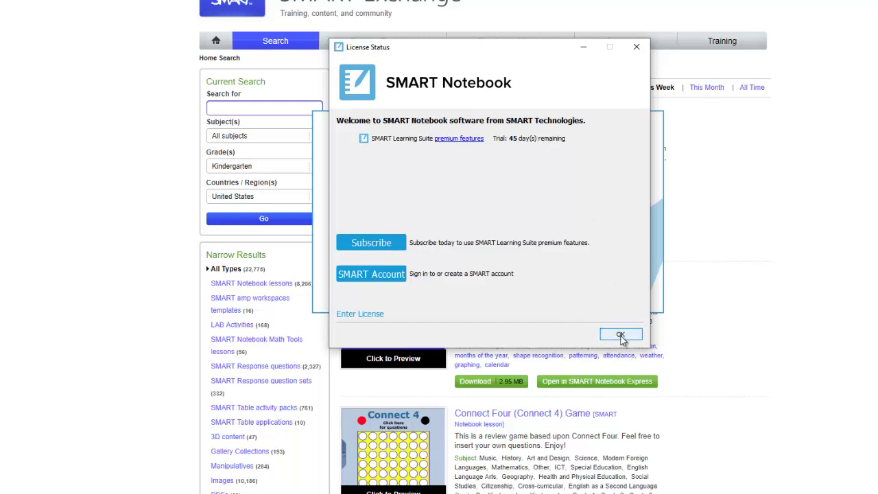
{"action": "left_click", "coordinate": [621, 336]}
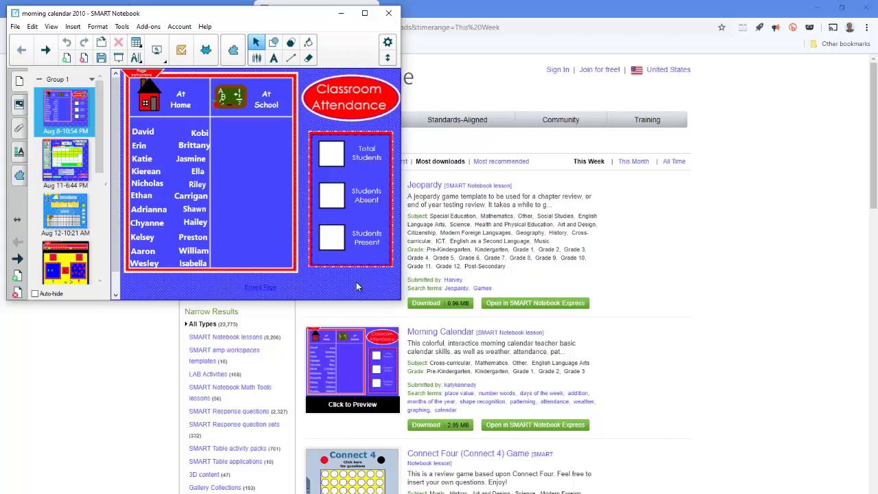
- Maximize the SMART Notebook window showing the Classroom Attendance page
{"action": "left_click", "coordinate": [366, 13]}
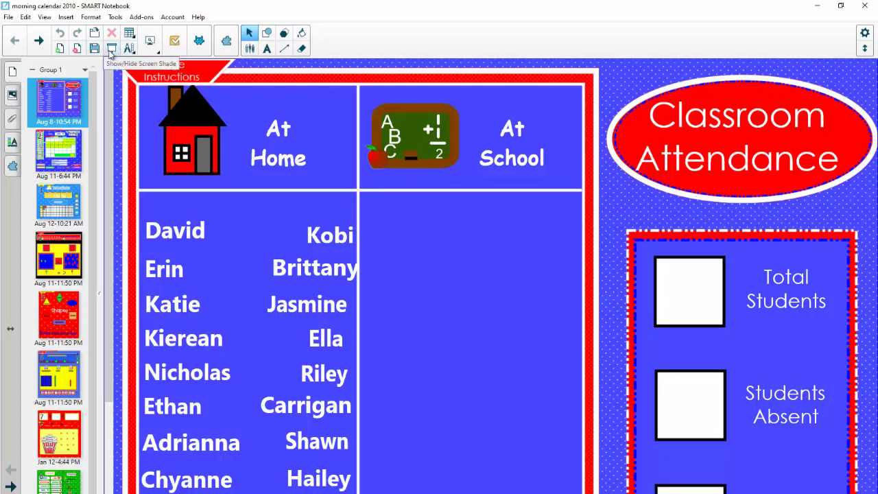
- Set the page view to Entire Page so every At Home student name is visible
{"action": "left_click", "coordinate": [158, 54]}
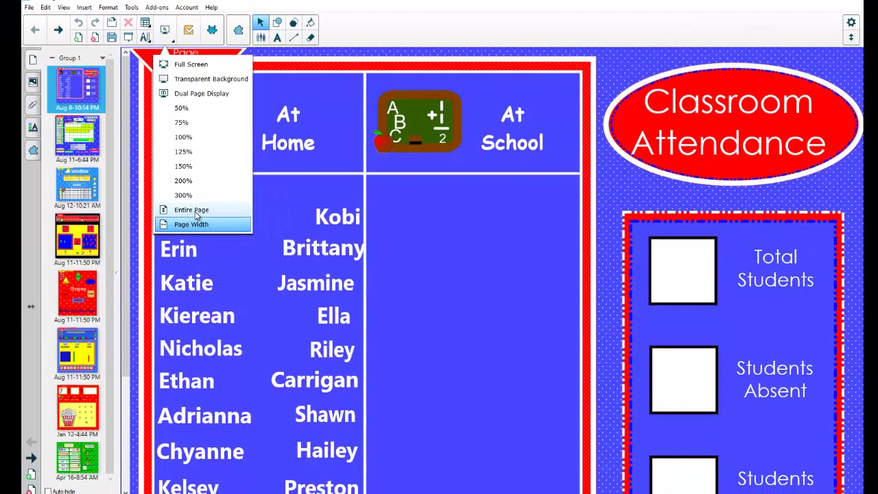
{"action": "left_click", "coordinate": [178, 230]}
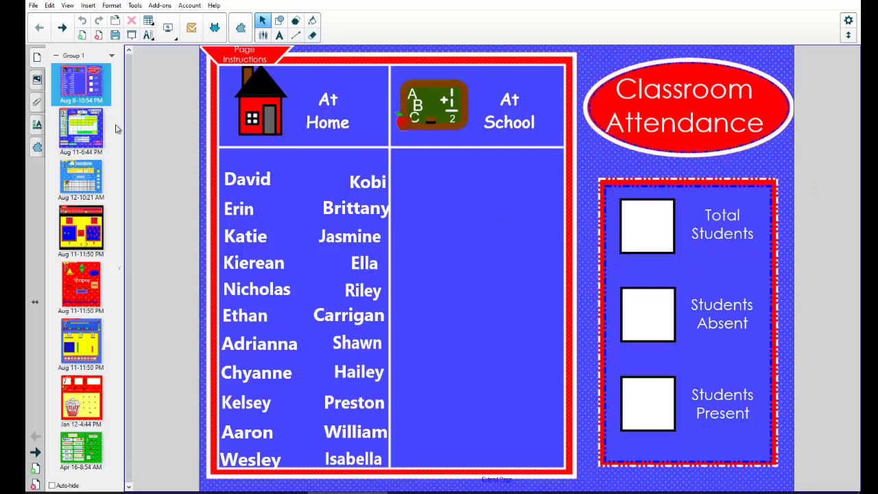
- Browse the April calendar page, nudging the May label and April title, then view the Month Labels page
{"action": "left_click", "coordinate": [84, 142]}
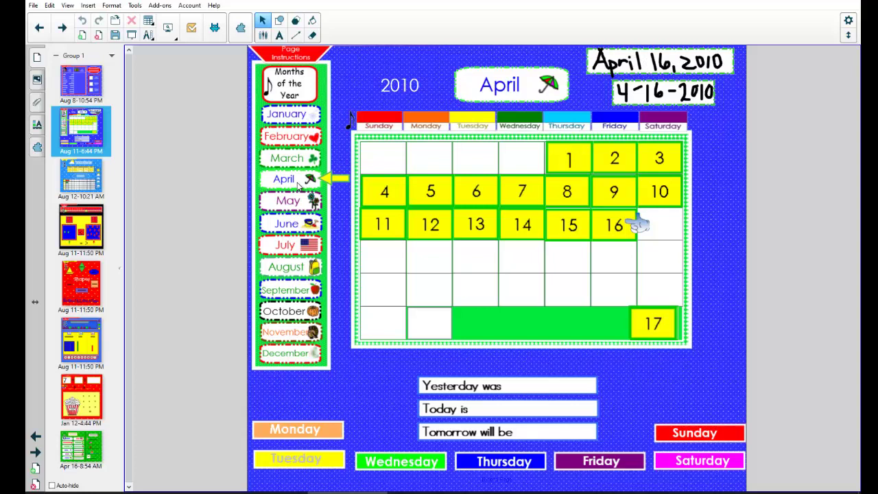
{"action": "mouse_move", "coordinate": [288, 204]}
{"action": "left_mouse_down"}
{"action": "mouse_move", "coordinate": [399, 205]}
{"action": "mouse_move", "coordinate": [284, 206]}
{"action": "left_mouse_up"}
{"action": "mouse_move", "coordinate": [499, 87]}
{"action": "left_mouse_down"}
{"action": "mouse_move", "coordinate": [496, 131]}
{"action": "mouse_move", "coordinate": [494, 42]}
{"action": "mouse_move", "coordinate": [500, 93]}
{"action": "left_mouse_up"}
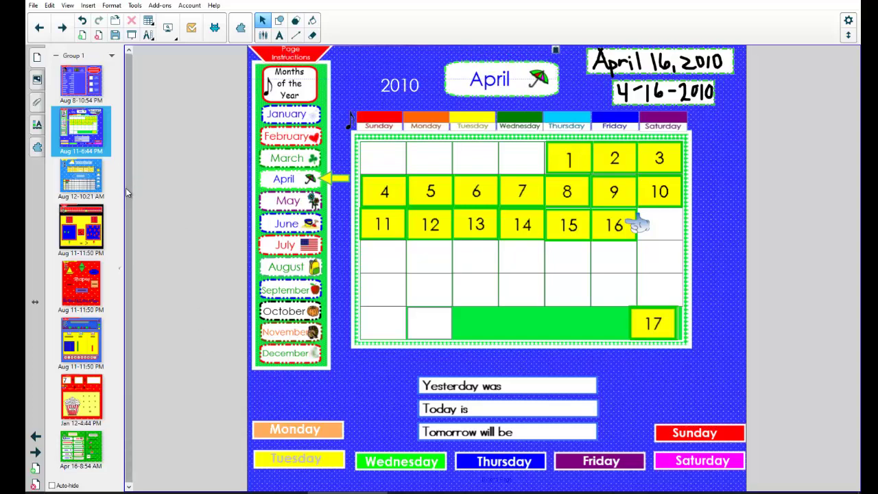
{"action": "left_click", "coordinate": [87, 455]}
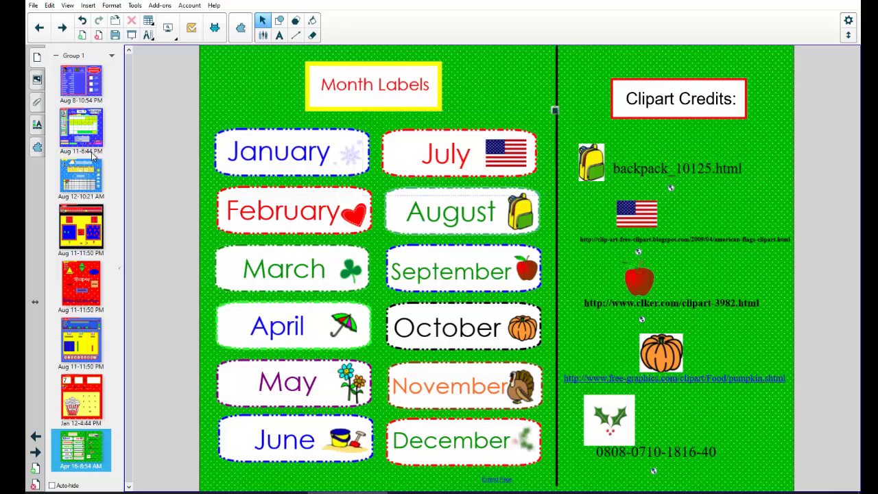
- Go back through the April calendar page to the first page, Classroom Attendance
{"action": "left_click", "coordinate": [93, 129]}
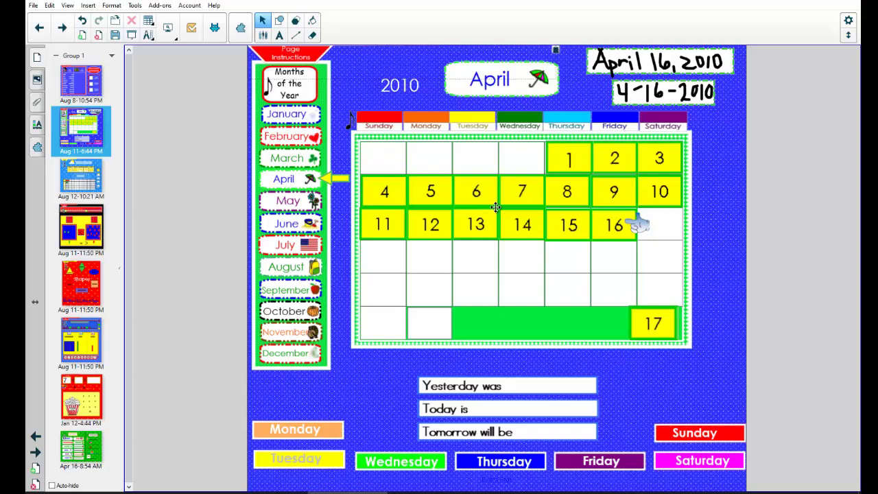
{"action": "key", "text": "Page_Up"}
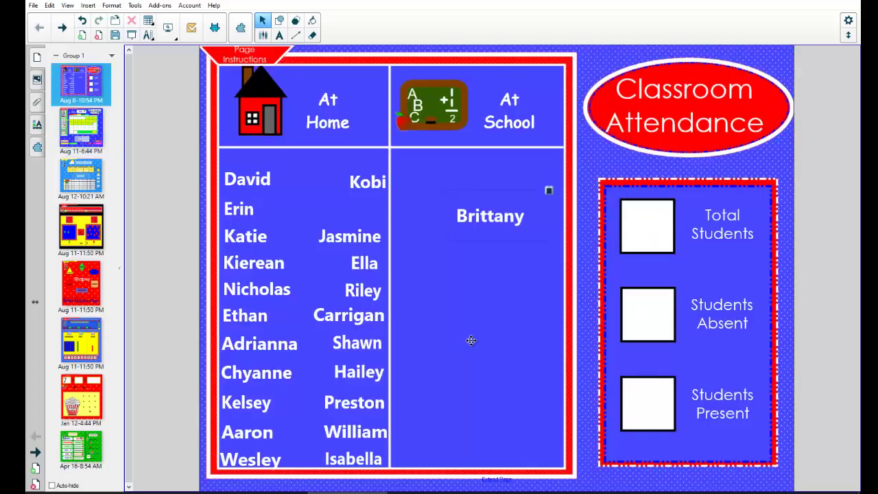